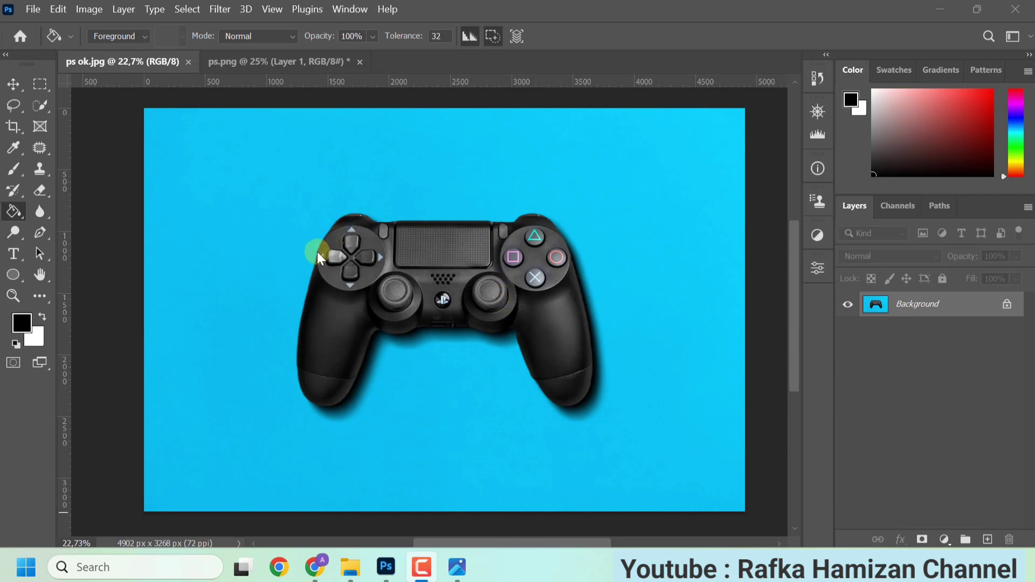
# Add a black Solid Color fill layer to ps.png, then return to the ps ok.jpg photo
pyautogui.click(263, 62)
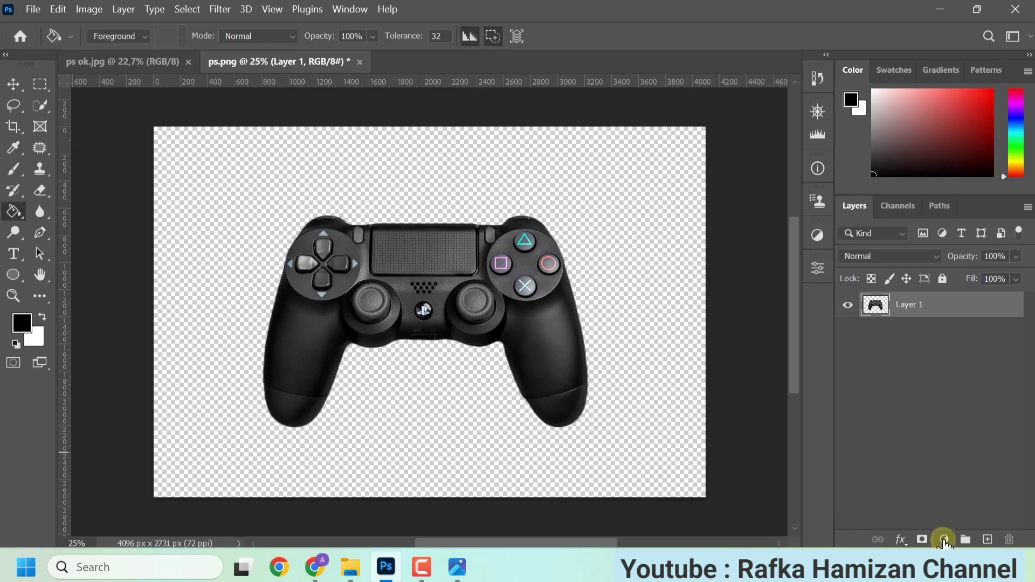
pyautogui.click(943, 539)
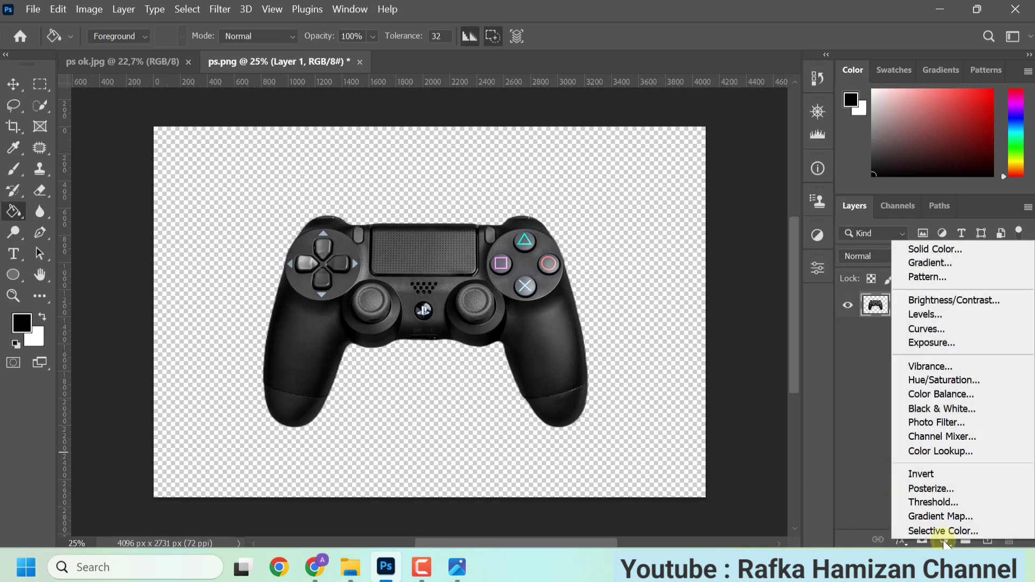
pyautogui.click(939, 248)
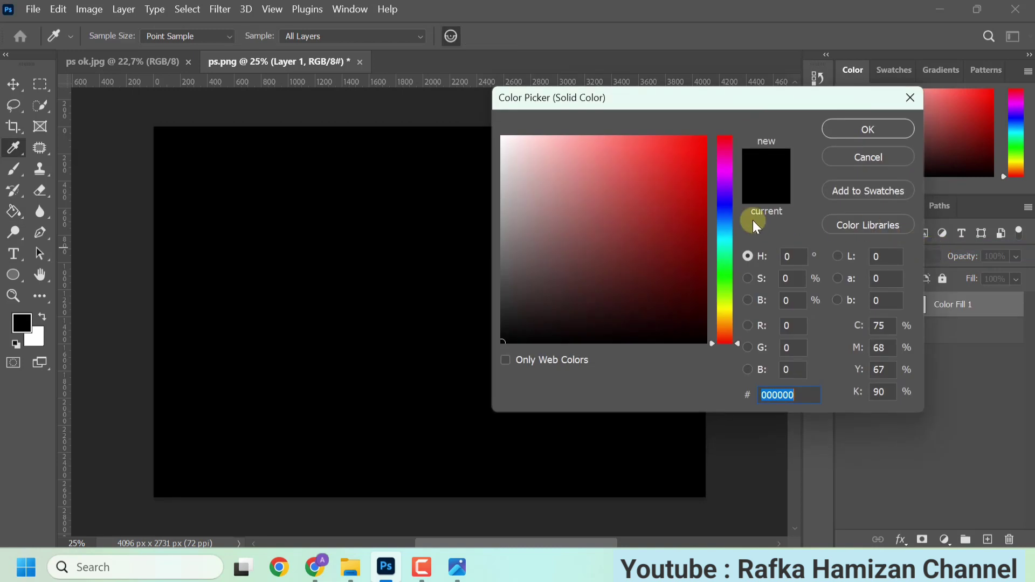
pyautogui.press('Return')
pyautogui.press('g')
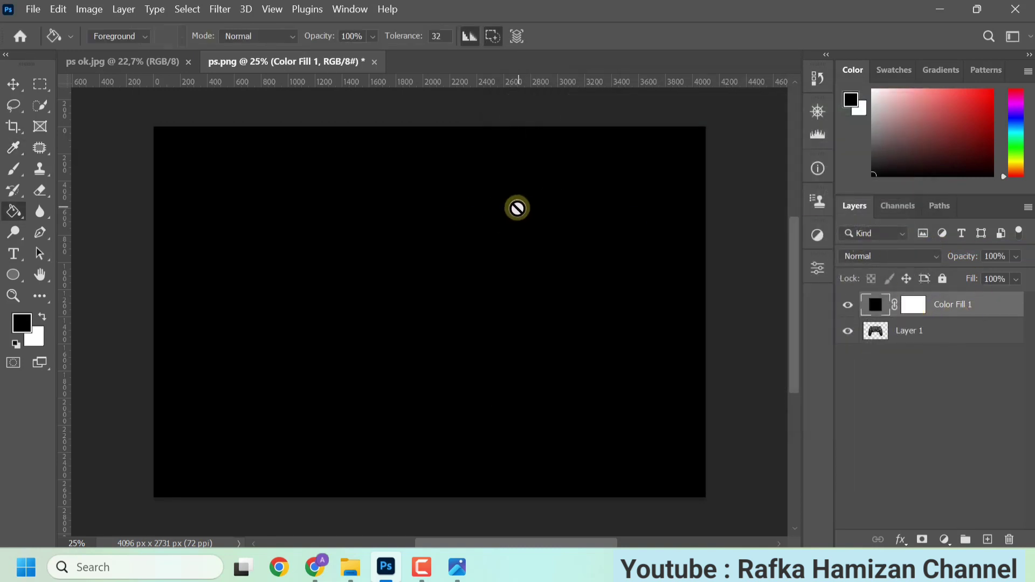
pyautogui.click(121, 60)
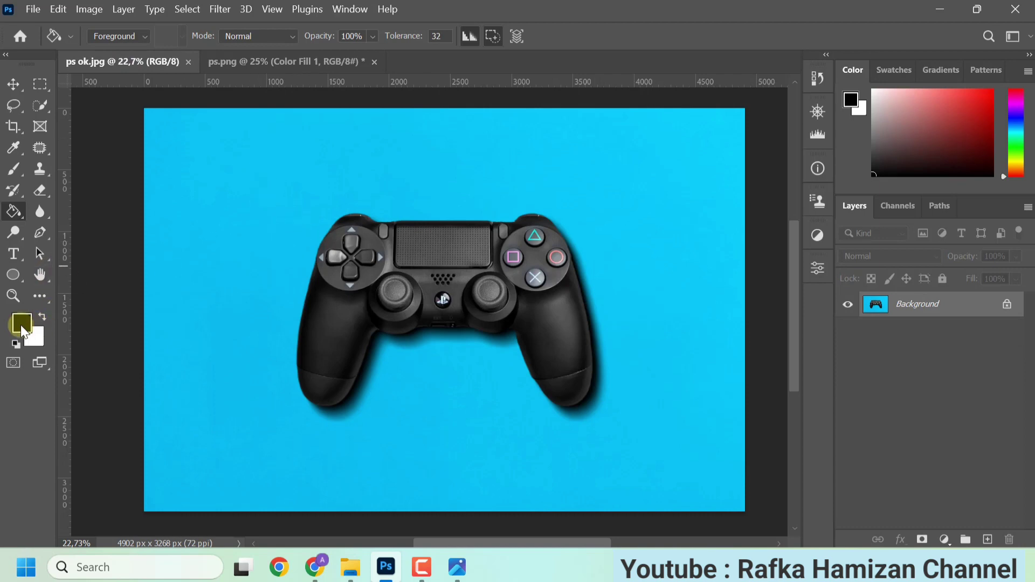
# Sample the photo's cyan background (00c5f0) as the foreground colour
pyautogui.click(21, 325)
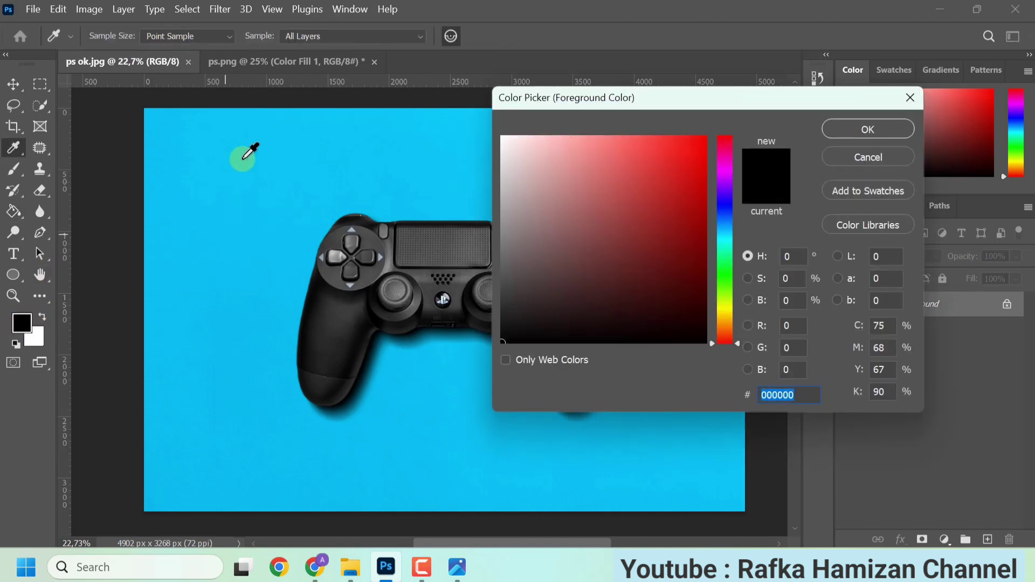
pyautogui.click(272, 194)
pyautogui.click(844, 125)
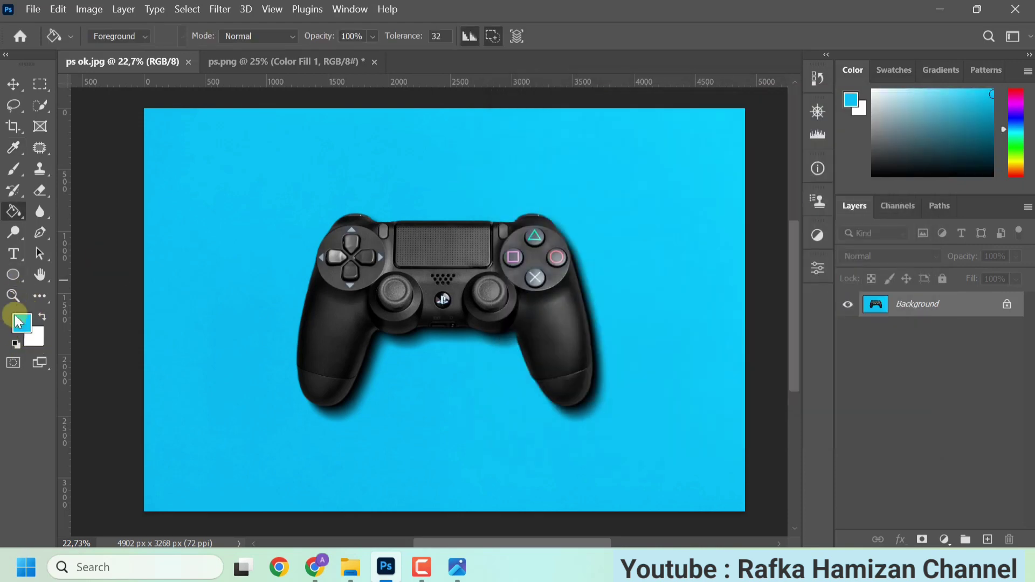
# Recolour ps.png's Color Fill 1 layer with the sampled cyan foreground colour
pyautogui.click(271, 64)
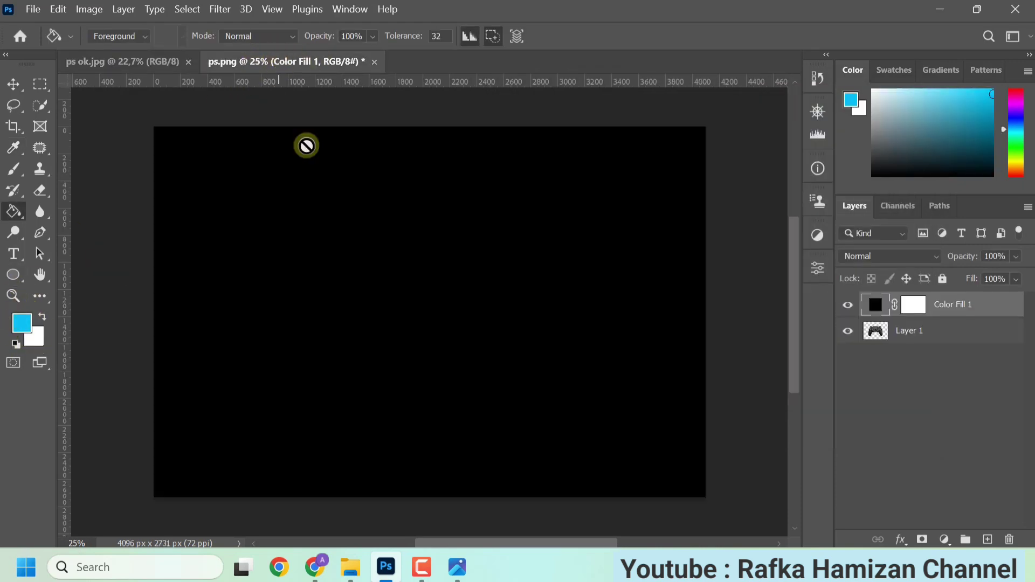
pyautogui.doubleClick(876, 310)
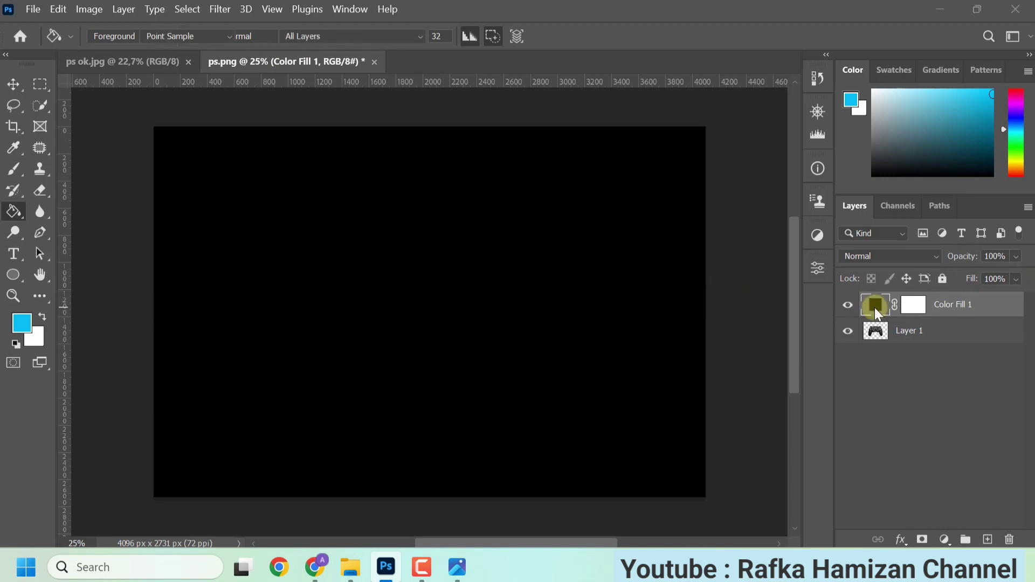
pyautogui.click(21, 328)
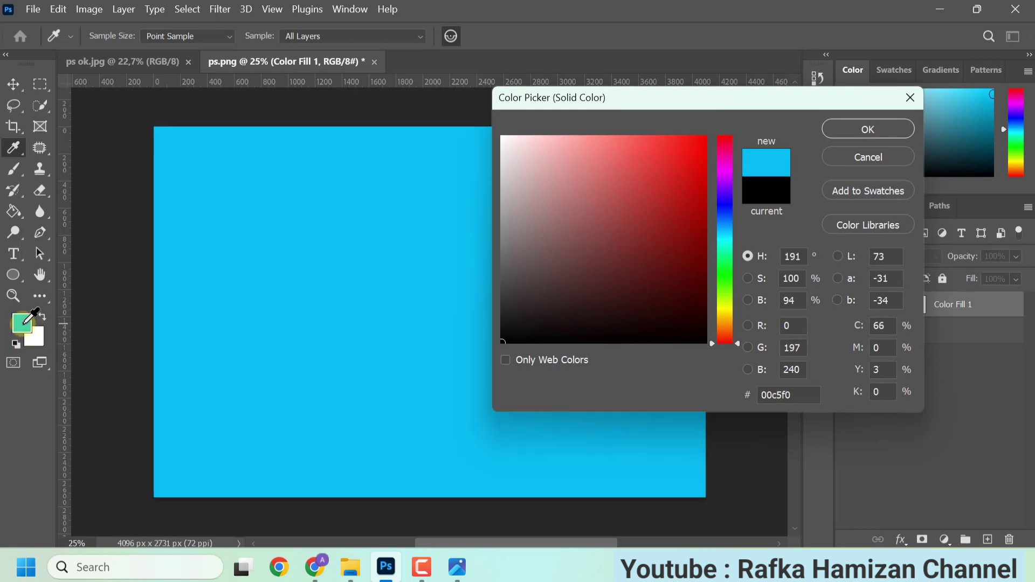
pyautogui.click(866, 130)
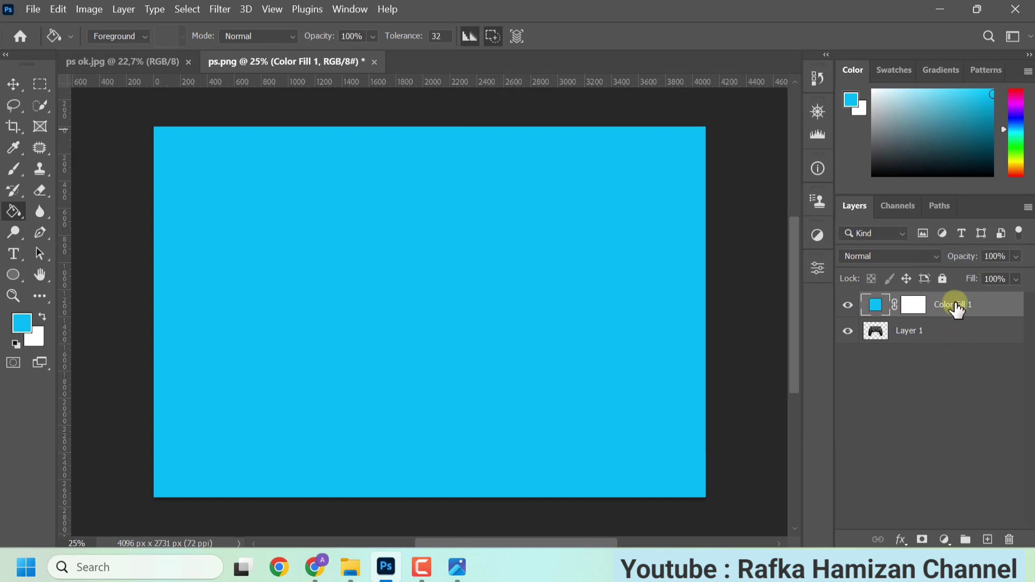
# Move Color Fill 1 below Layer 1, add empty Layer 2, and load Layer 1's outline selection
pyautogui.moveTo(955, 309); pyautogui.dragTo(917, 347)
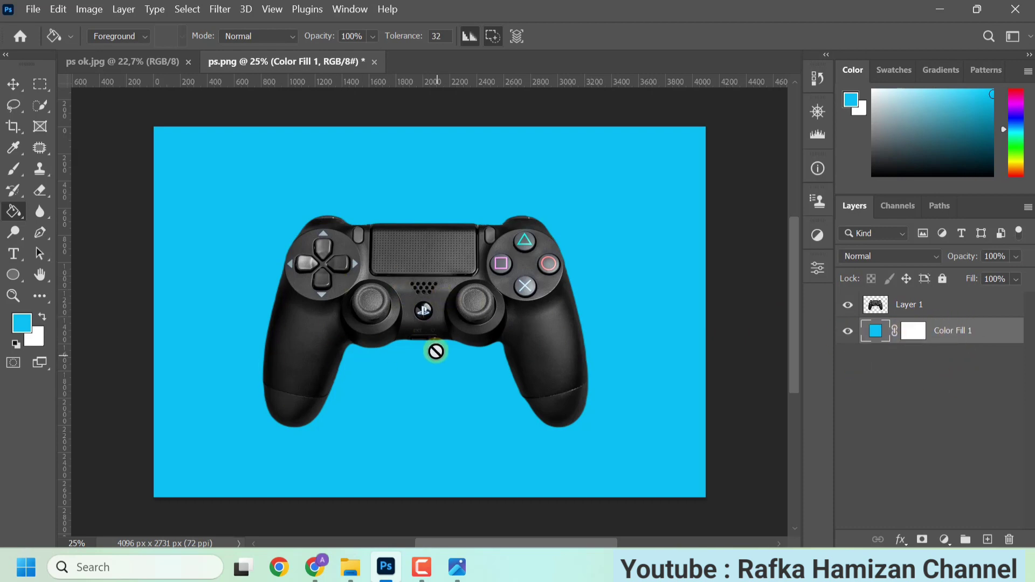
pyautogui.click(988, 540)
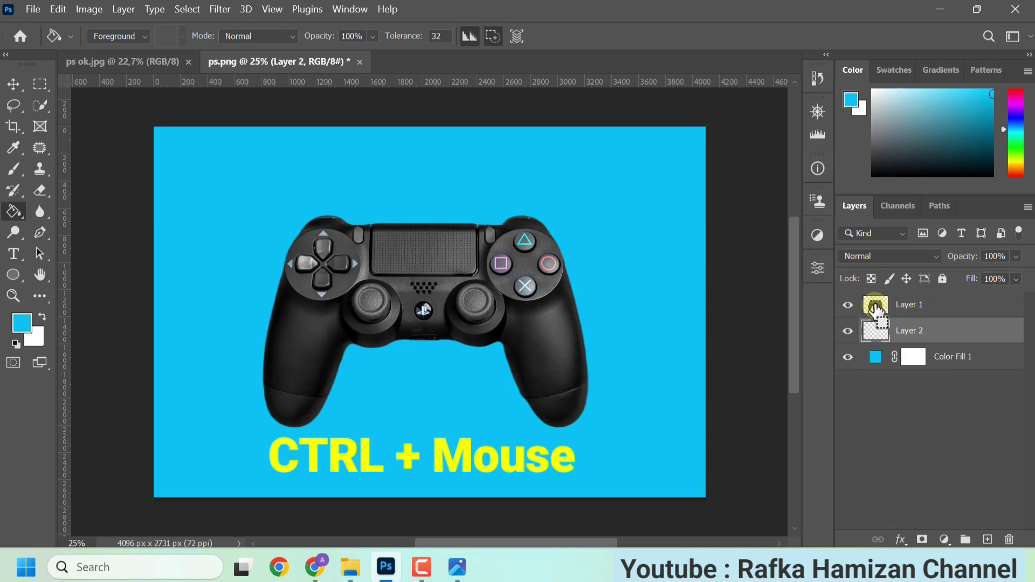
pyautogui.keyDown('ctrl'); pyautogui.click(875, 306); pyautogui.keyUp('ctrl')
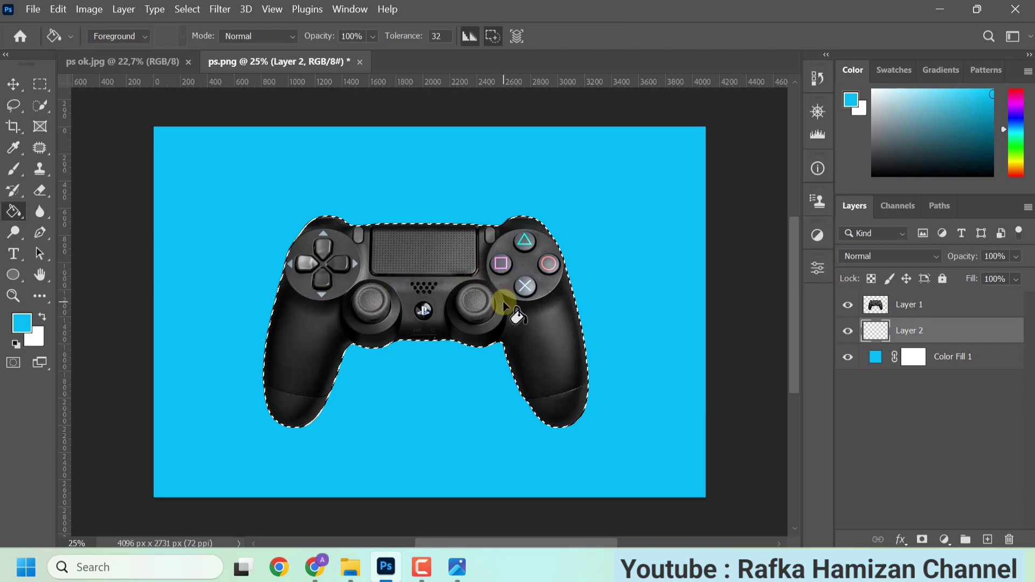
# Hide Layer 1, fill the controller selection on Layer 2 with black, then deselect
pyautogui.click(848, 305)
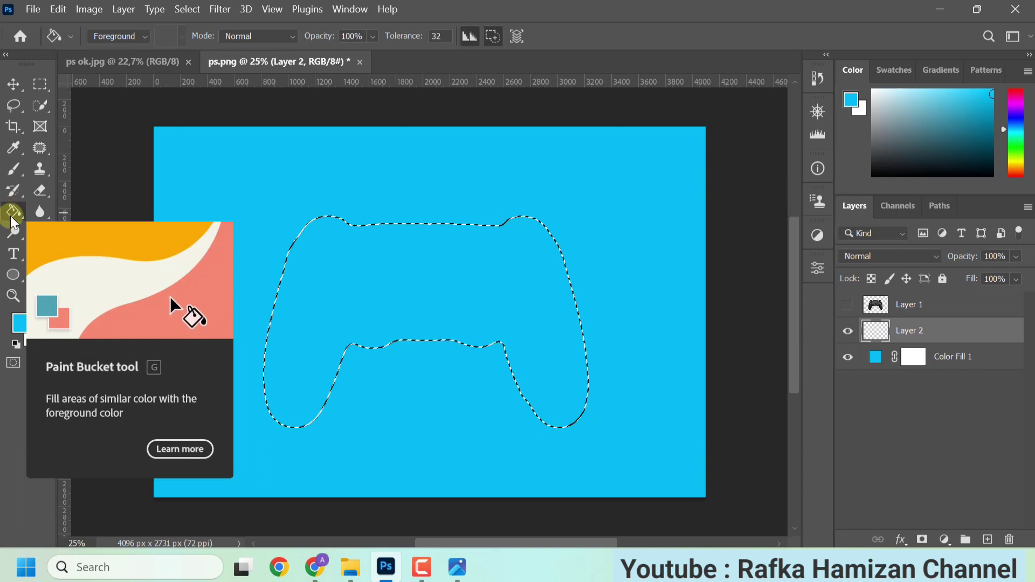
pyautogui.click(14, 345)
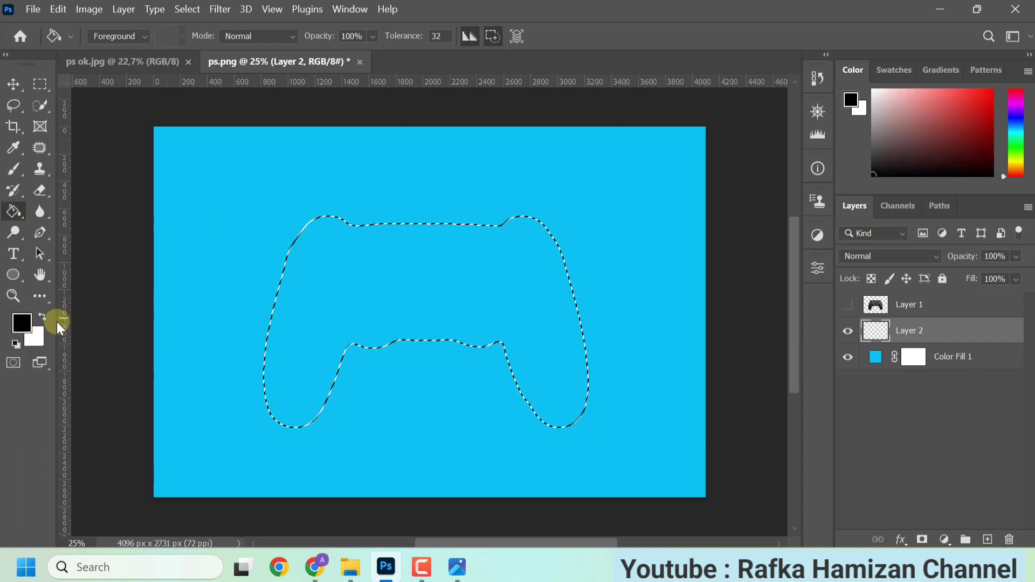
pyautogui.click(439, 272)
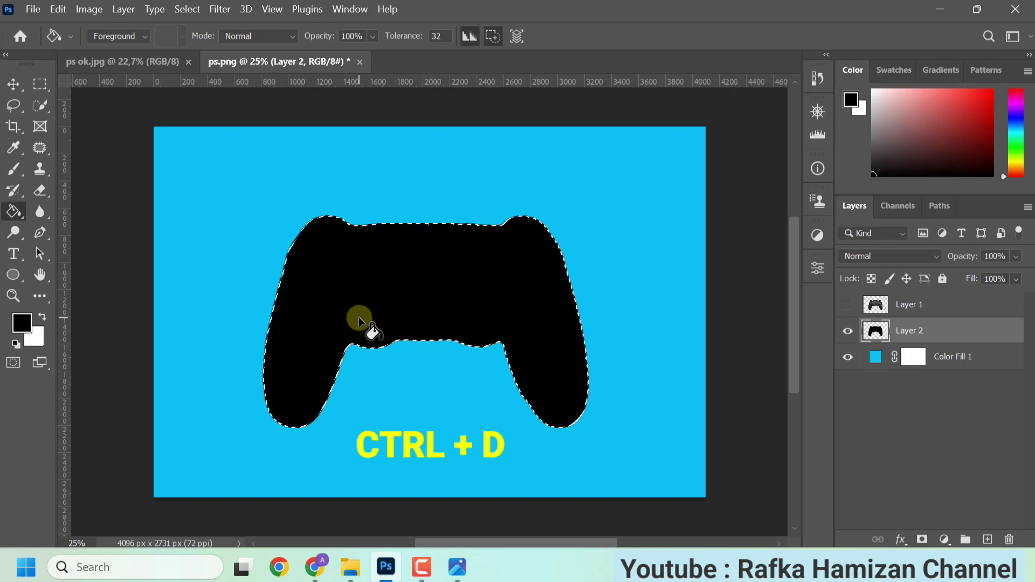
pyautogui.hotkey('ctrl', 'd')
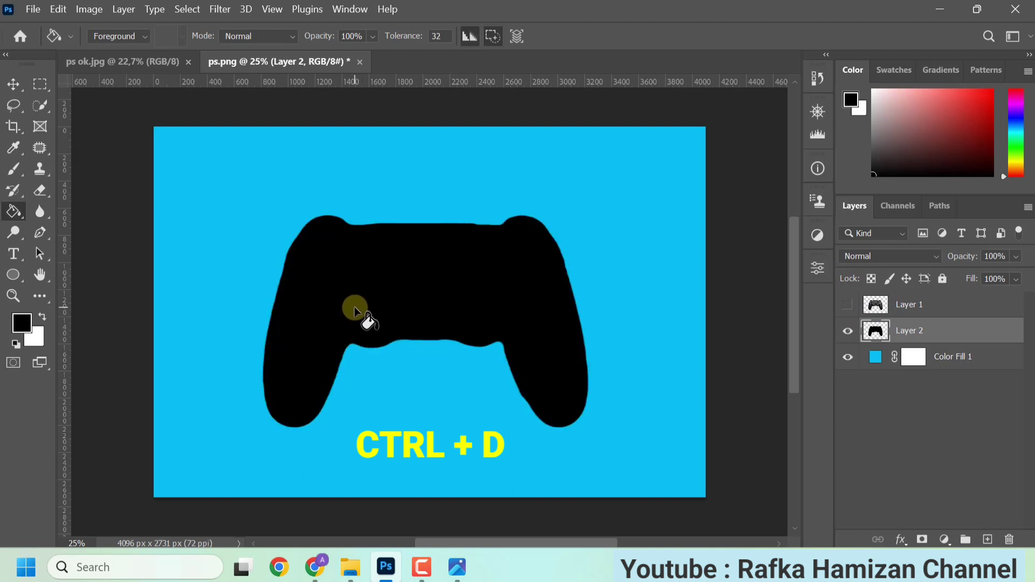
# Show Layer 1 again and open Filter > Blur Gallery > Path Blur
pyautogui.click(847, 305)
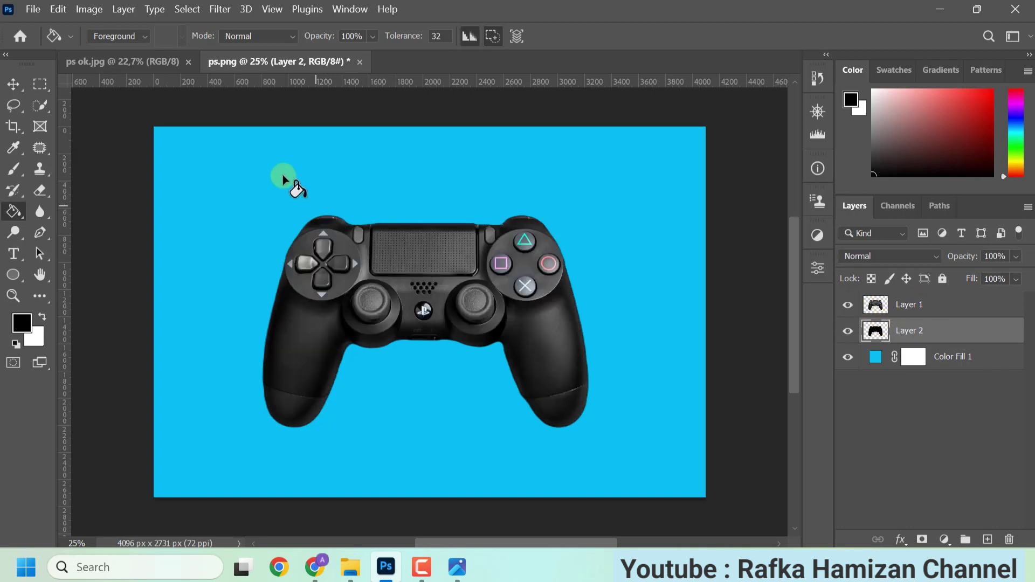
pyautogui.click(220, 9)
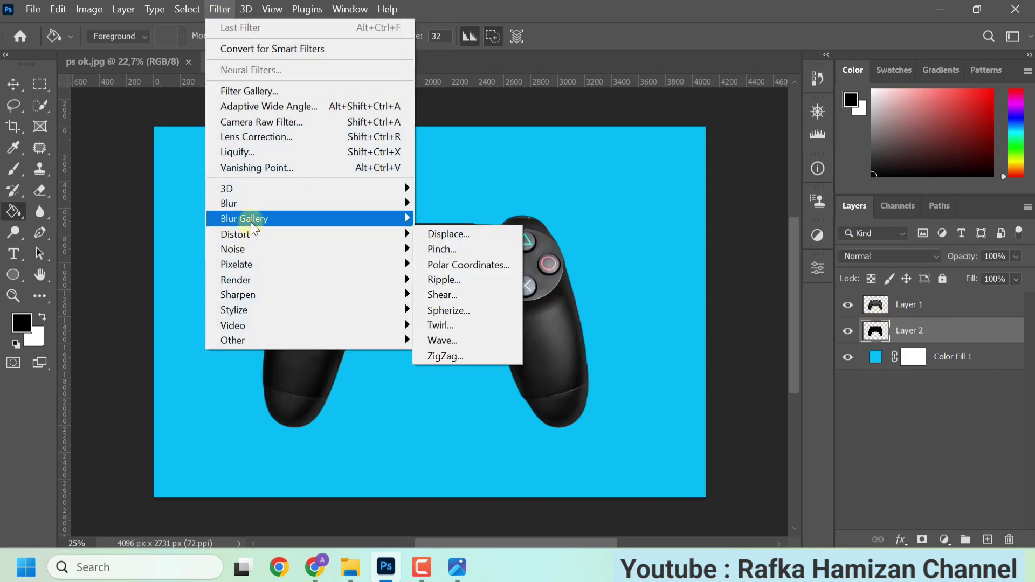
pyautogui.moveTo(244, 218)
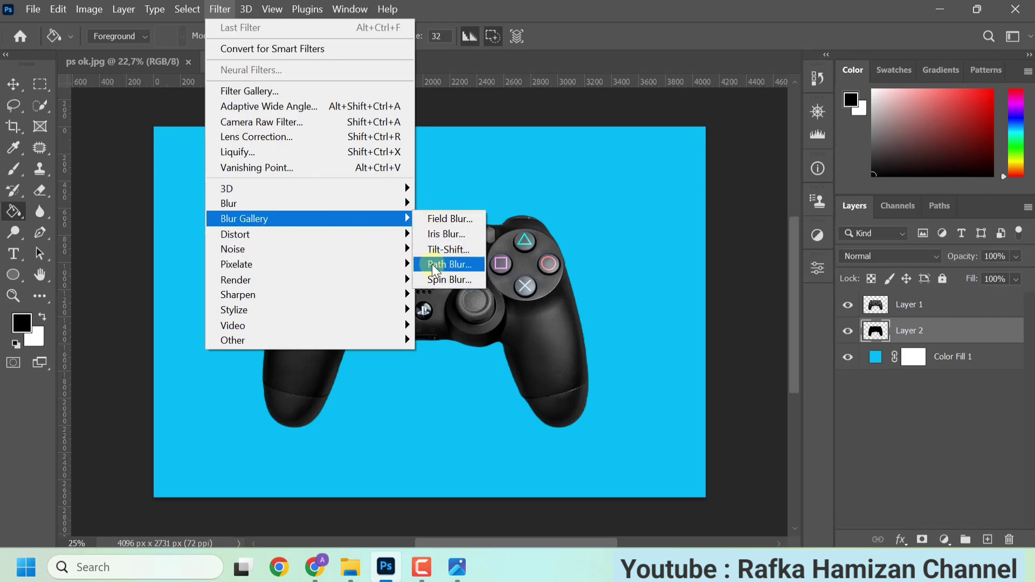
pyautogui.click(441, 263)
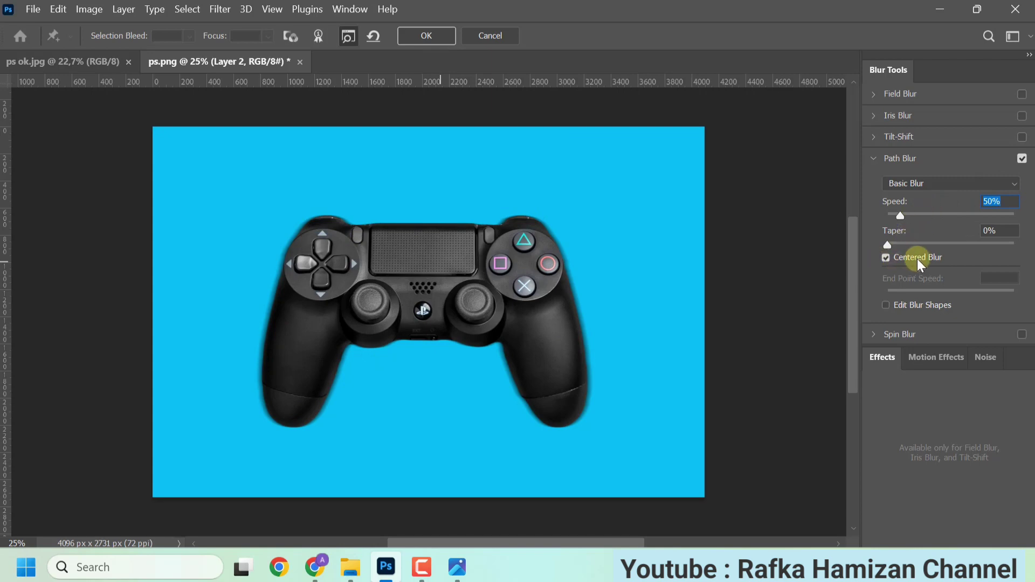
# Apply Path Blur without Centered Blur, slightly higher speed, and the path stretched down below the controller
pyautogui.click(885, 258)
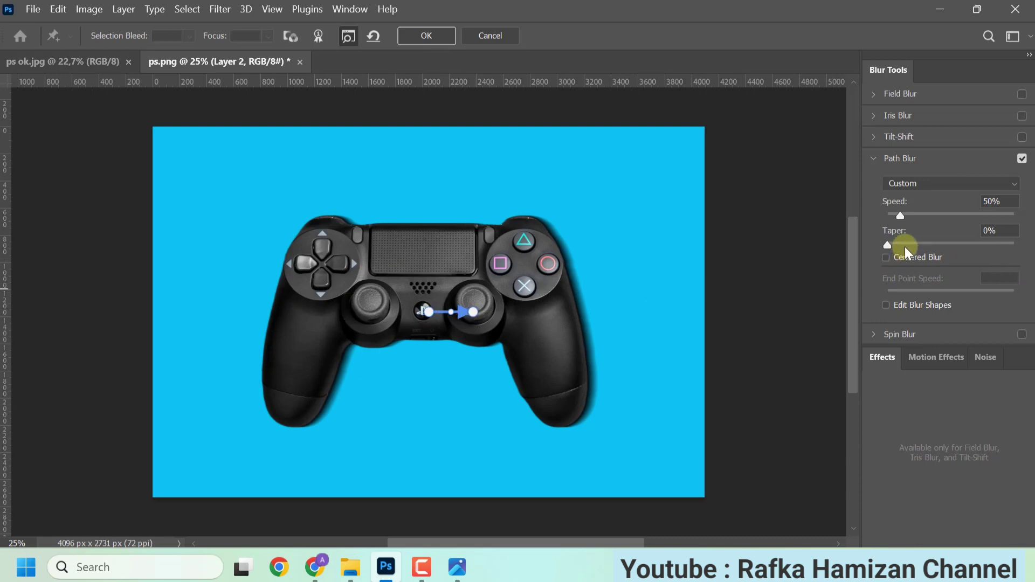
pyautogui.moveTo(900, 216)
pyautogui.mouseDown()
pyautogui.moveTo(955, 216)
pyautogui.moveTo(900, 215)
pyautogui.mouseUp()
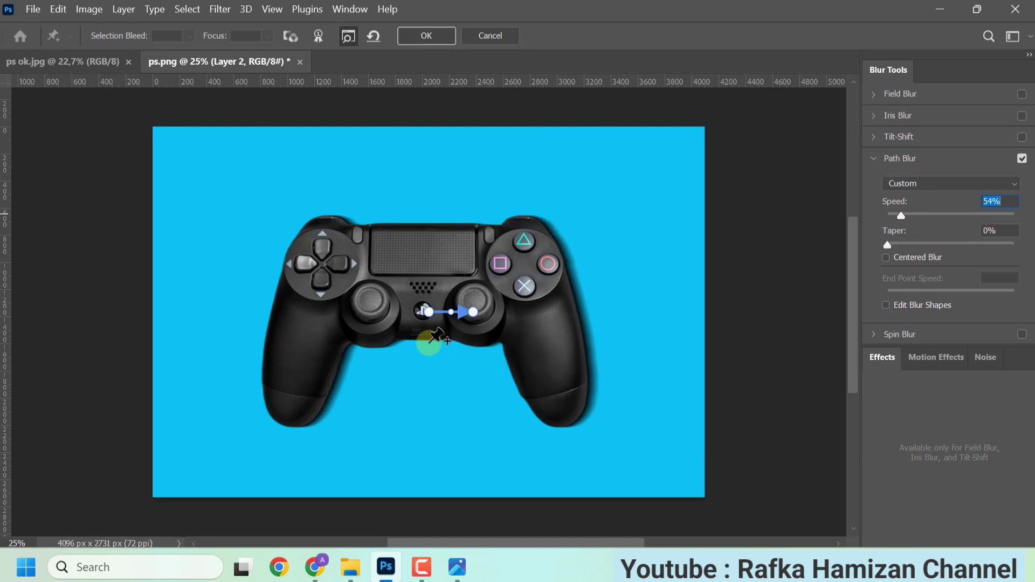
pyautogui.click(469, 313)
pyautogui.moveTo(427, 312); pyautogui.dragTo(427, 281)
pyautogui.moveTo(472, 312)
pyautogui.mouseDown()
pyautogui.moveTo(408, 426)
pyautogui.moveTo(485, 447)
pyautogui.moveTo(319, 467)
pyautogui.moveTo(671, 156)
pyautogui.moveTo(197, 226)
pyautogui.moveTo(222, 194)
pyautogui.moveTo(531, 475)
pyautogui.mouseUp()
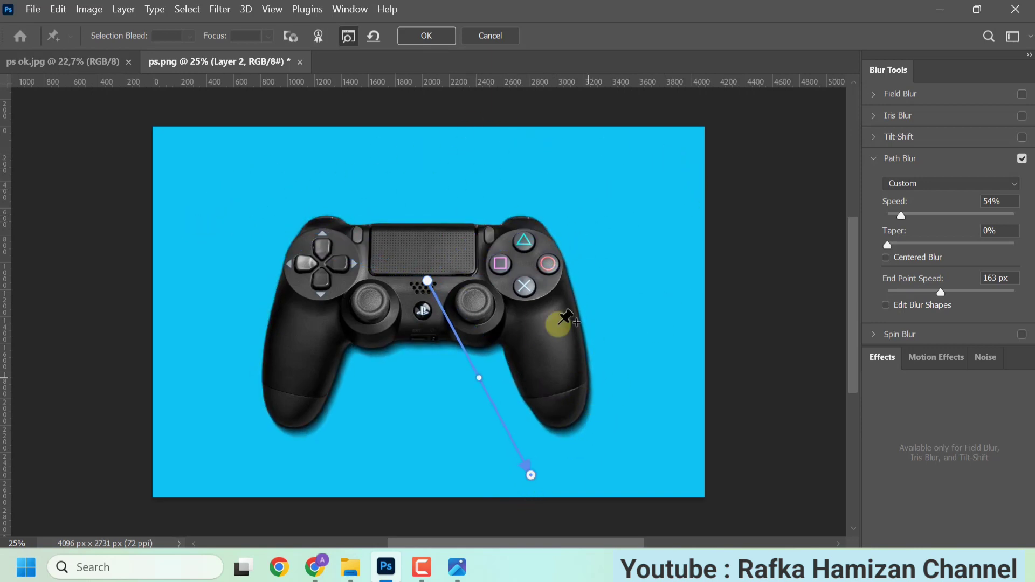
pyautogui.click(414, 36)
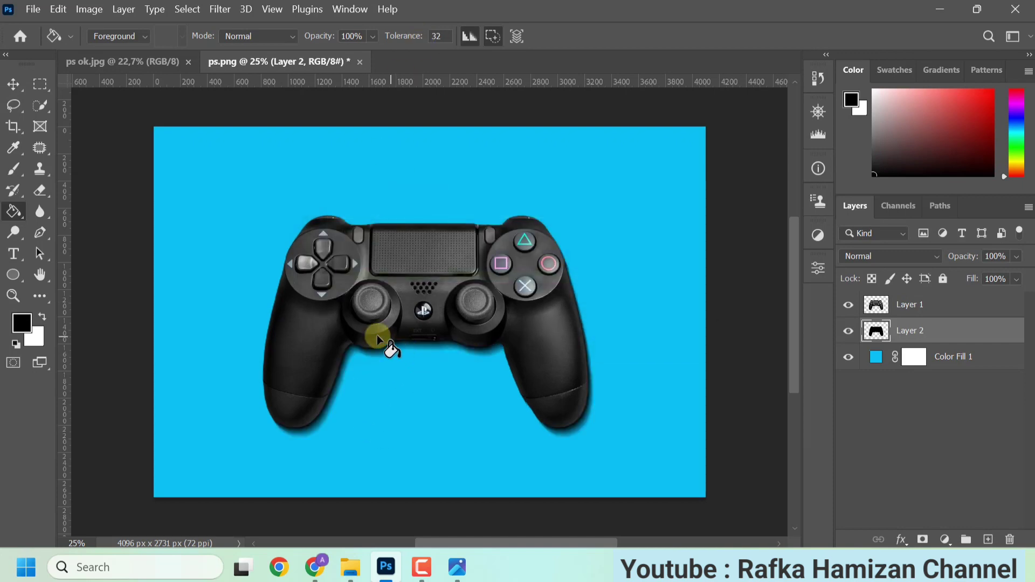
pyautogui.click(849, 331)
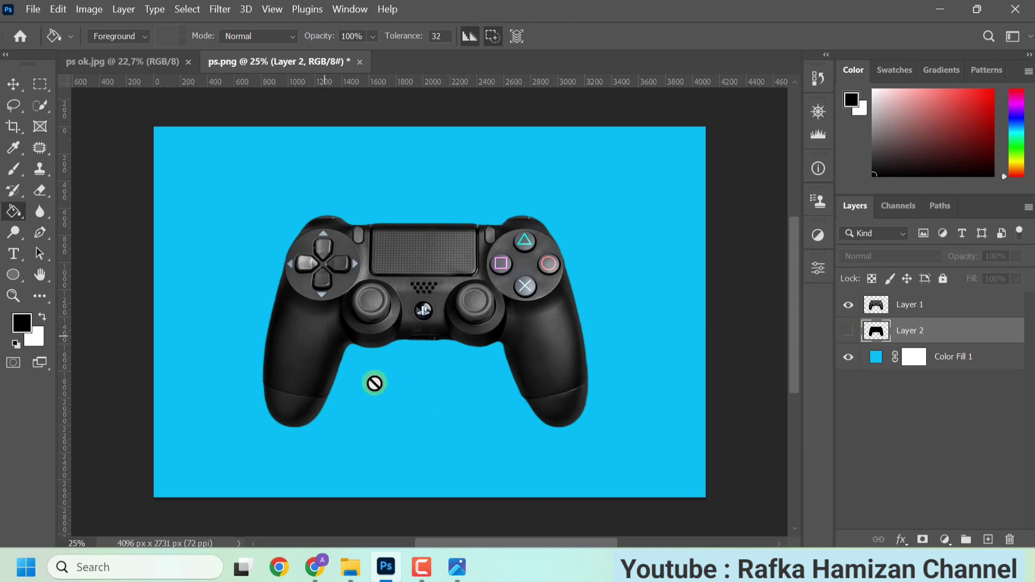
pyautogui.click(848, 331)
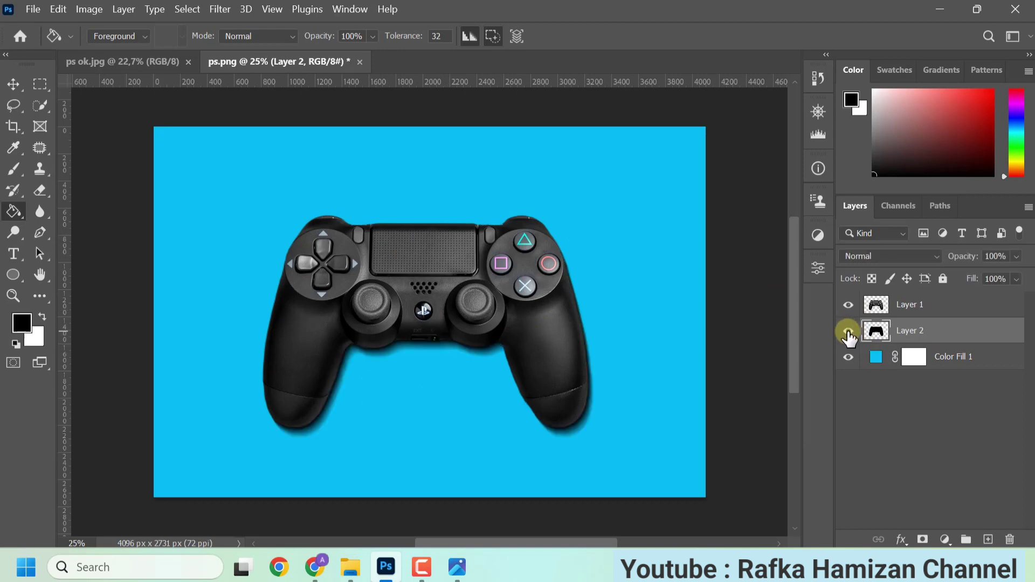